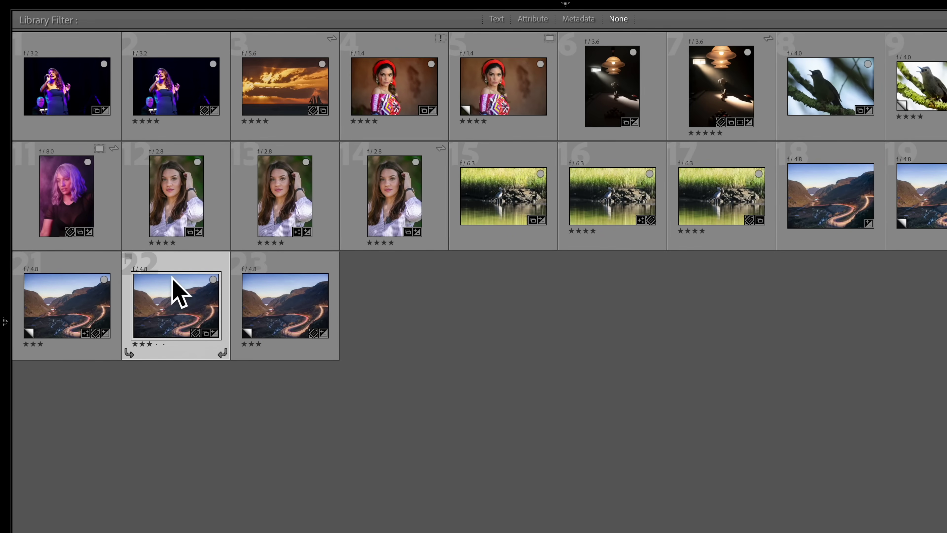
Step: Browse File > Plug-in Extras for the DxO PureRAW options
{"action": "left_click", "coordinate": [132, 11]}
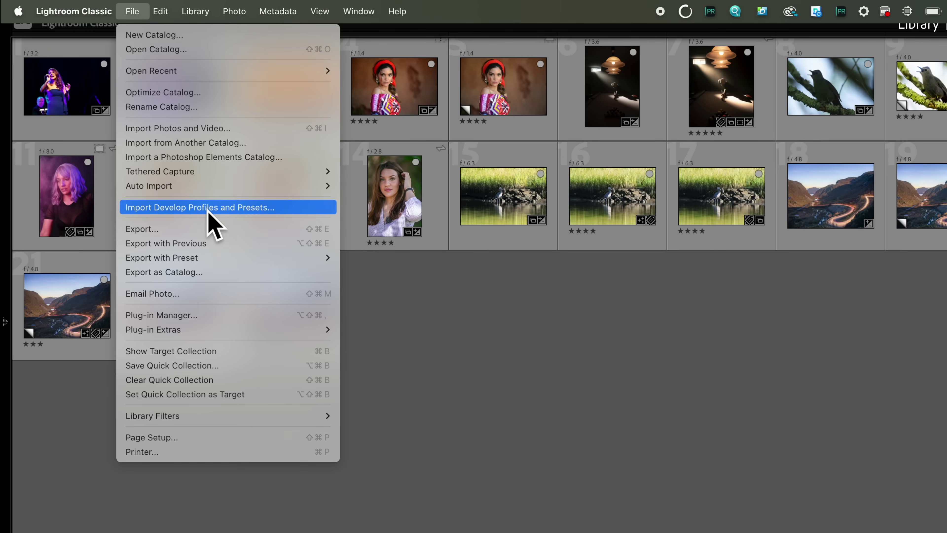
{"action": "mouse_move", "coordinate": [235, 331]}
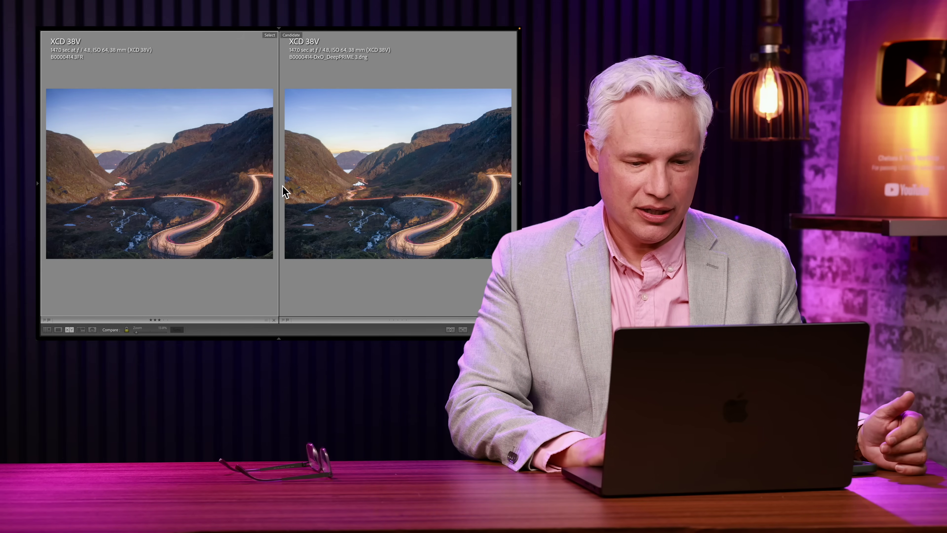
Step: Zoom both versions to 100%, pan down the grassy slope, zoom further and follow the guardrail posts
{"action": "left_click", "coordinate": [256, 182]}
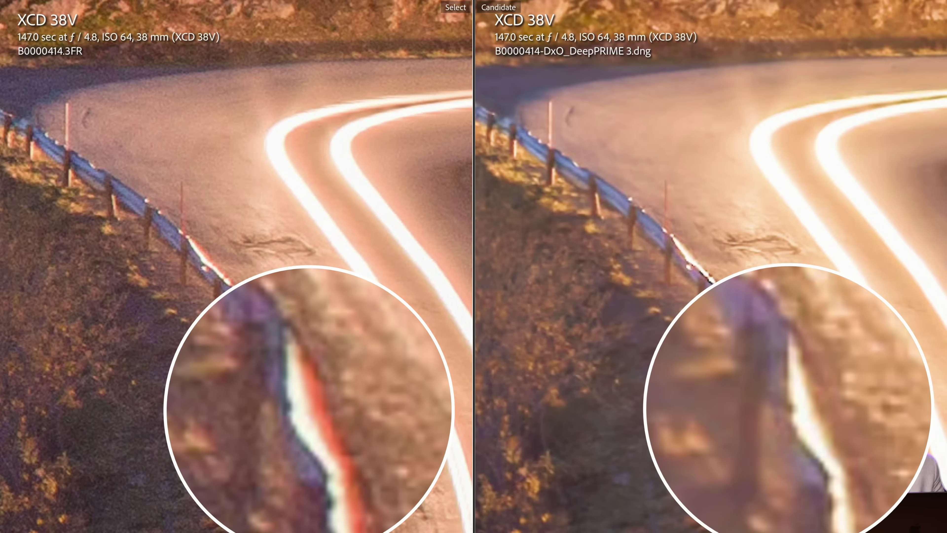
{"action": "left_click_drag", "start_coordinate": [628, 393], "coordinate": [737, 281]}
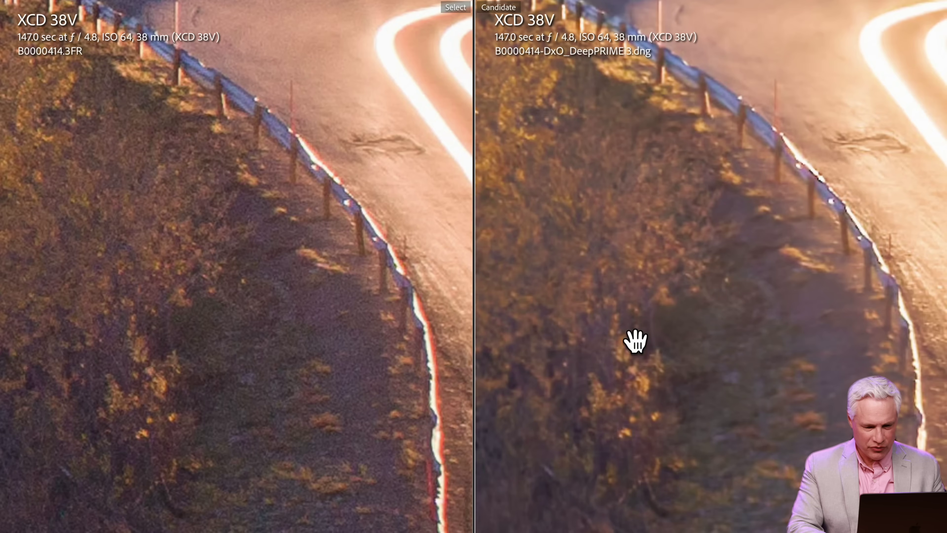
{"action": "left_click_drag", "start_coordinate": [740, 365], "coordinate": [694, 379]}
{"action": "left_click", "coordinate": [282, 321]}
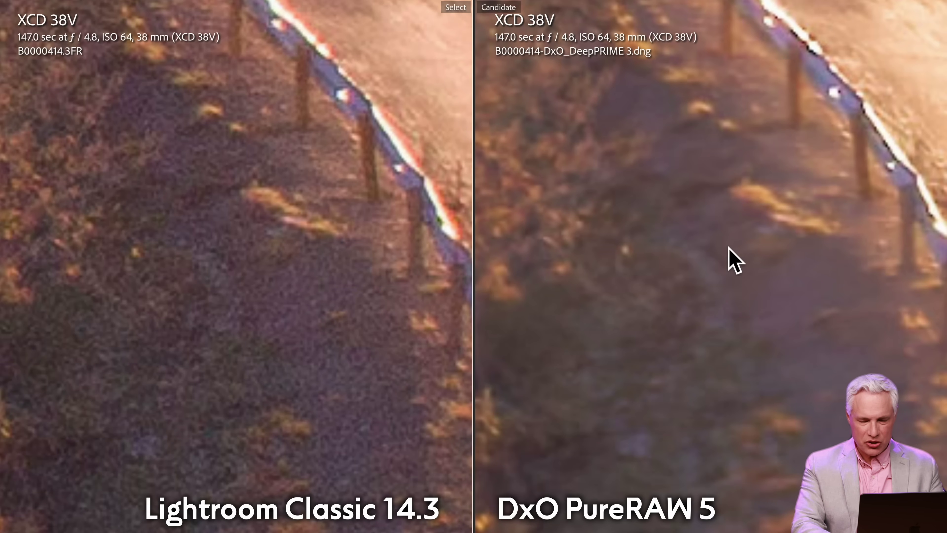
{"action": "left_click_drag", "start_coordinate": [740, 252], "coordinate": [710, 288]}
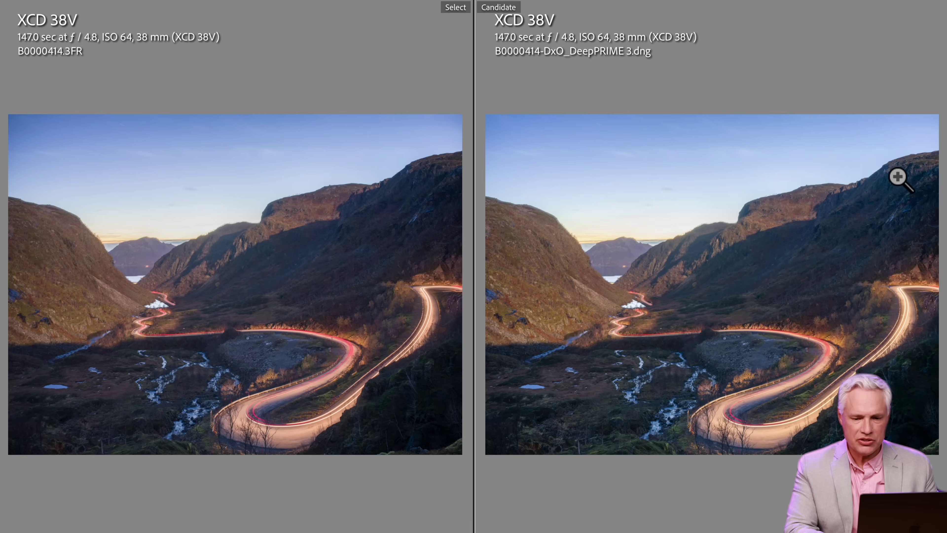
Step: Zoom into the mountain ridge, pan to the ridge-top trees, then zoom back out to fit
{"action": "left_click", "coordinate": [897, 177]}
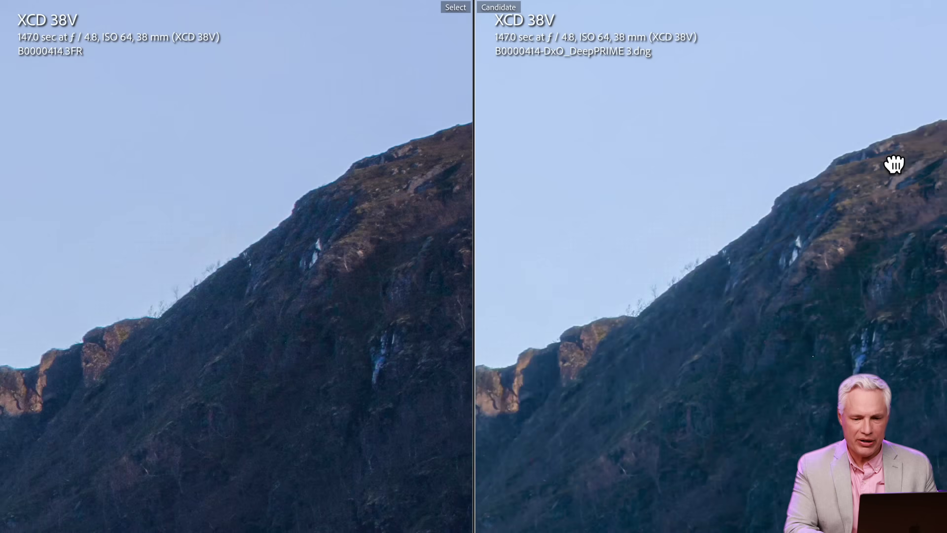
{"action": "left_click_drag", "start_coordinate": [713, 193], "coordinate": [787, 278]}
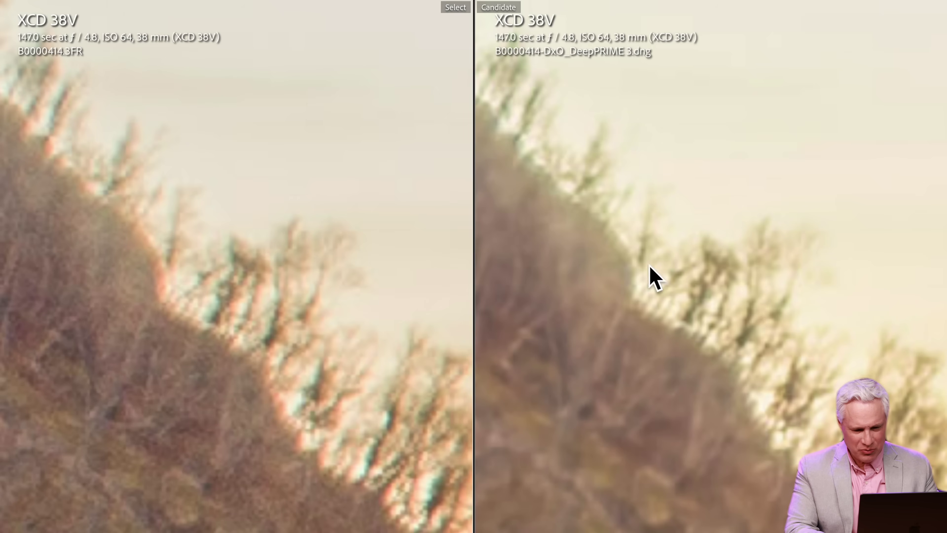
{"action": "left_click_drag", "start_coordinate": [799, 229], "coordinate": [840, 187]}
{"action": "left_click", "coordinate": [835, 194]}
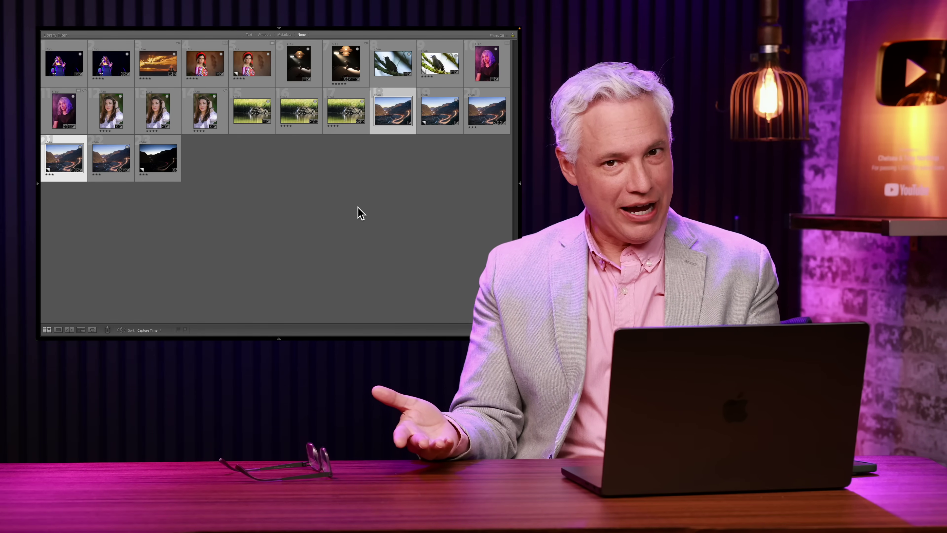
Step: Compare the Enhanced-NR and DxO versions, toggling between fit and close-up on the cliff edge
{"action": "key", "text": "c"}
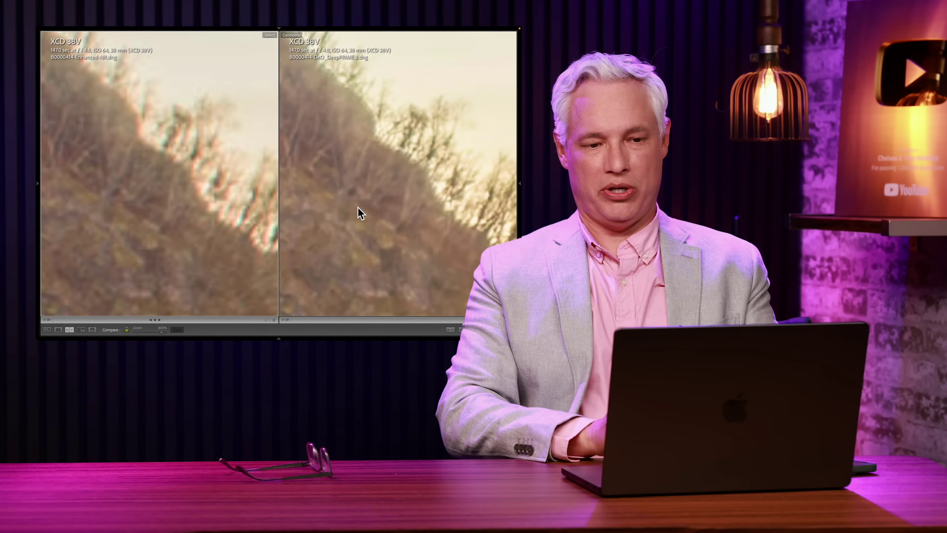
{"action": "left_click", "coordinate": [360, 214]}
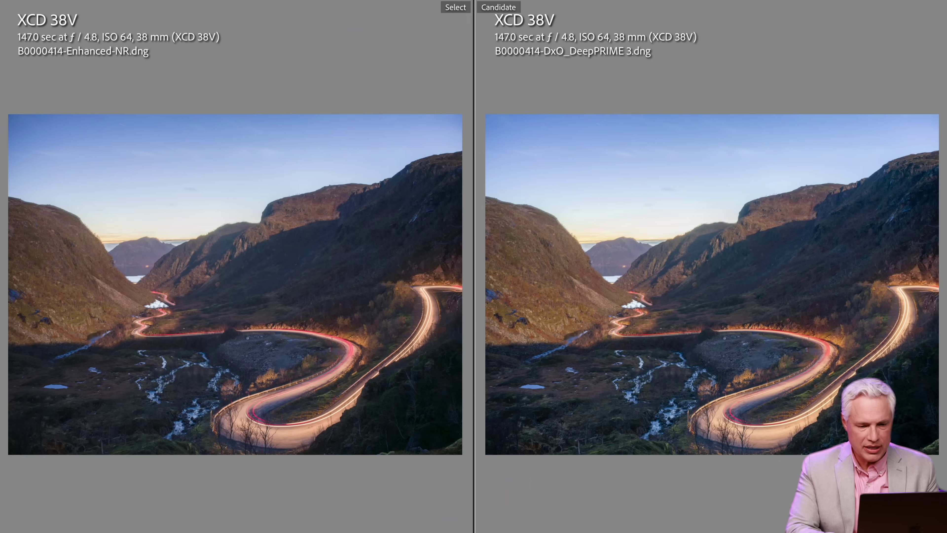
{"action": "left_click", "coordinate": [554, 219]}
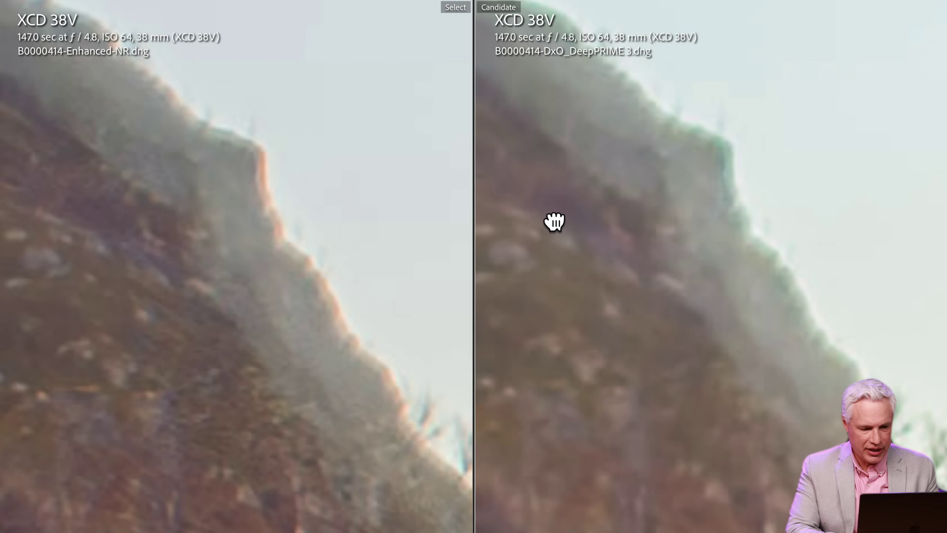
{"action": "key", "text": "ctrl+equal"}
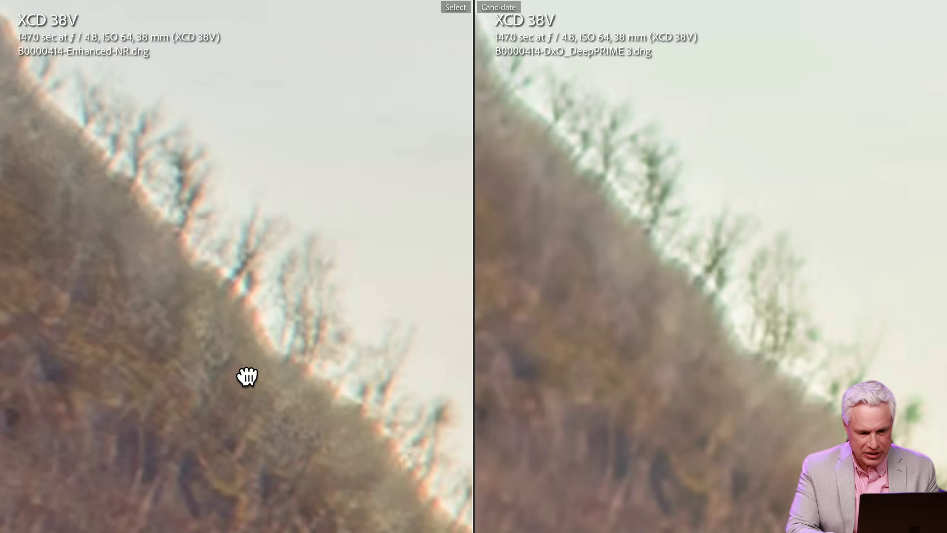
{"action": "key", "text": "ctrl+minus"}
{"action": "key", "text": "ctrl+equal"}
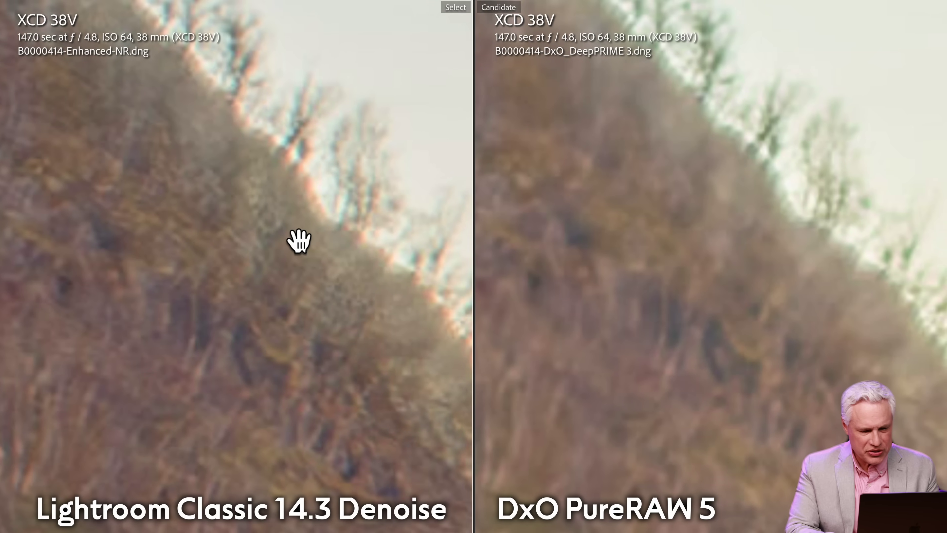
{"action": "key", "text": "ctrl+minus"}
{"action": "key", "text": "ctrl+equal"}
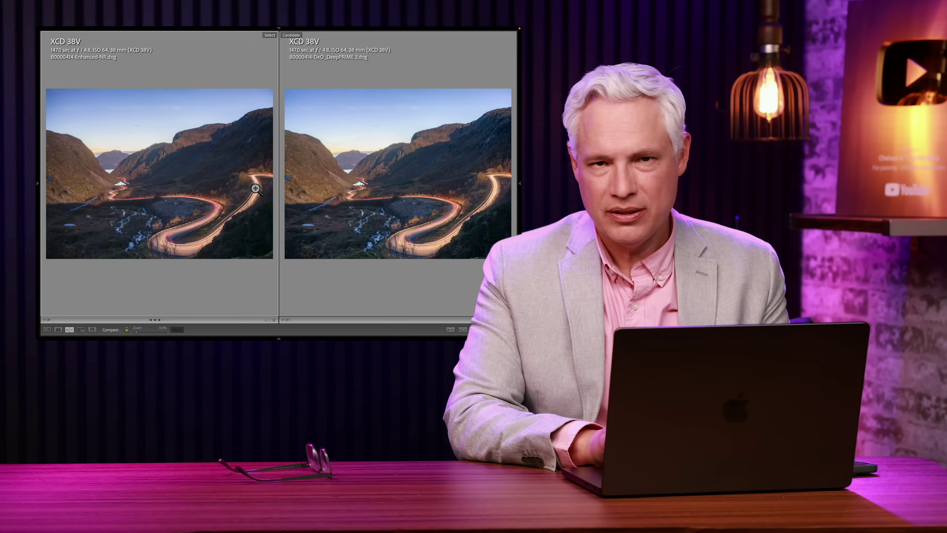
Step: Zoom into the road's edge and pan both views to the light trails
{"action": "left_click", "coordinate": [255, 189]}
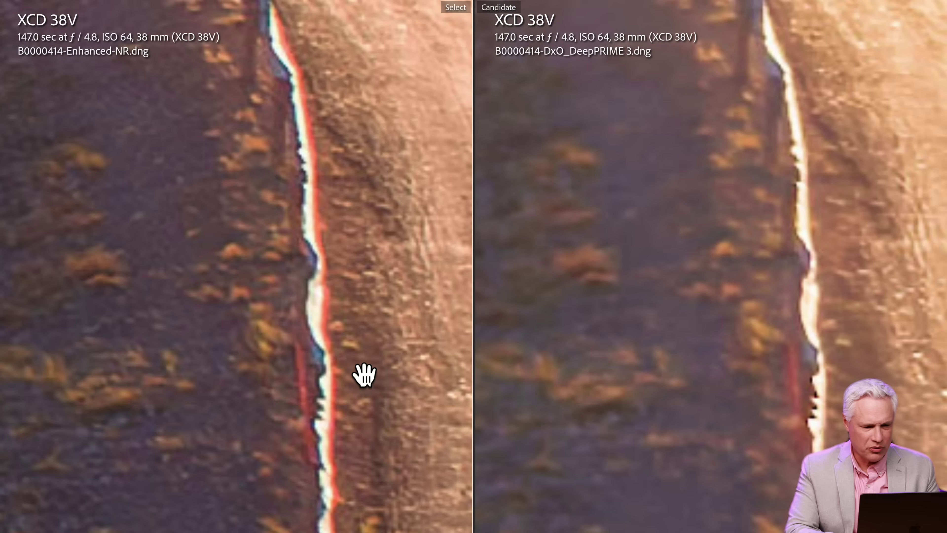
{"action": "left_click_drag", "start_coordinate": [338, 120], "coordinate": [391, 431]}
{"action": "left_click_drag", "start_coordinate": [173, 251], "coordinate": [232, 377]}
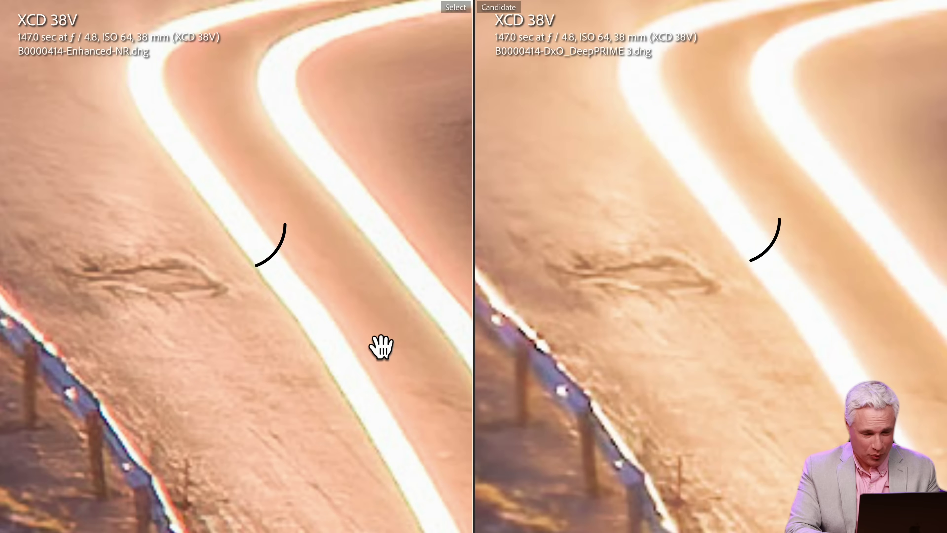
Step: Follow the light trails, zoom on the distant village lights, then pan across the rocky hillside
{"action": "left_click_drag", "start_coordinate": [380, 345], "coordinate": [292, 349]}
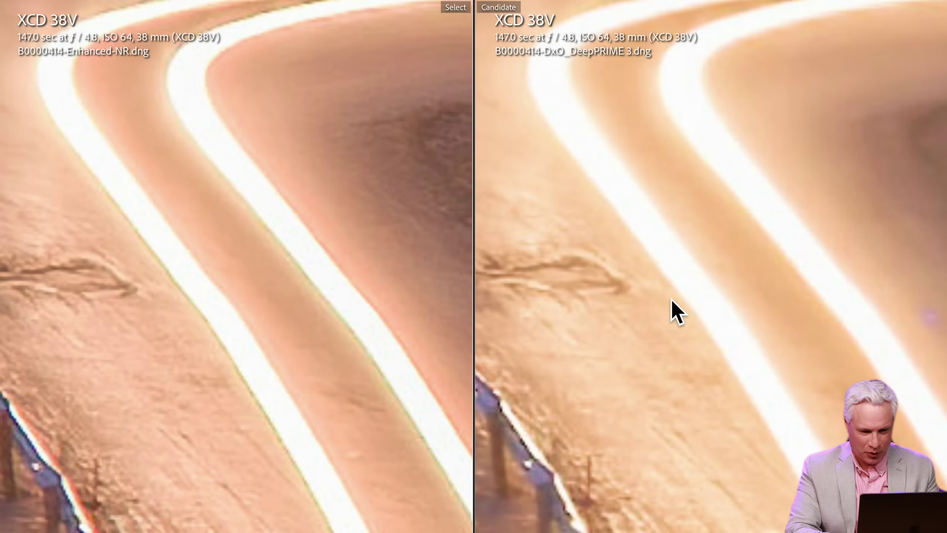
{"action": "left_click", "coordinate": [650, 286]}
{"action": "left_click", "coordinate": [153, 275]}
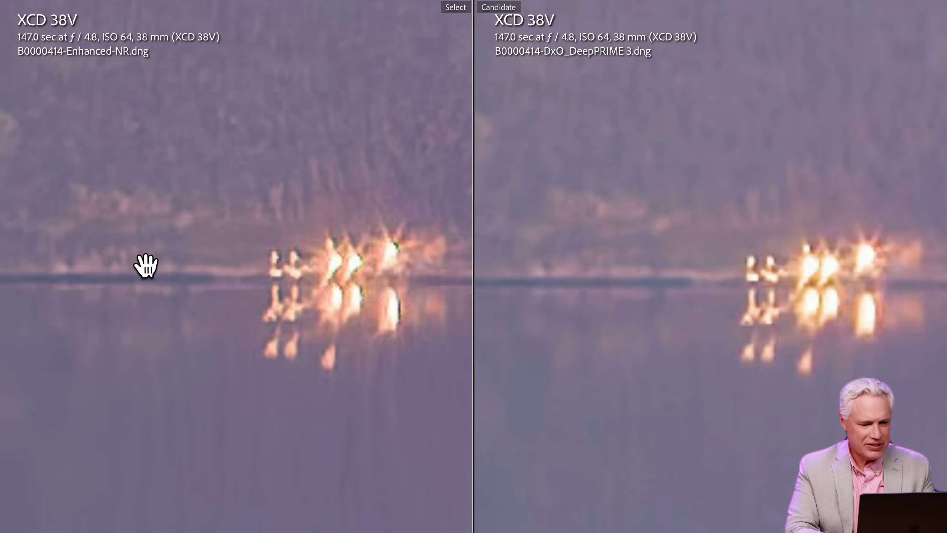
{"action": "left_click_drag", "start_coordinate": [145, 266], "coordinate": [50, 273]}
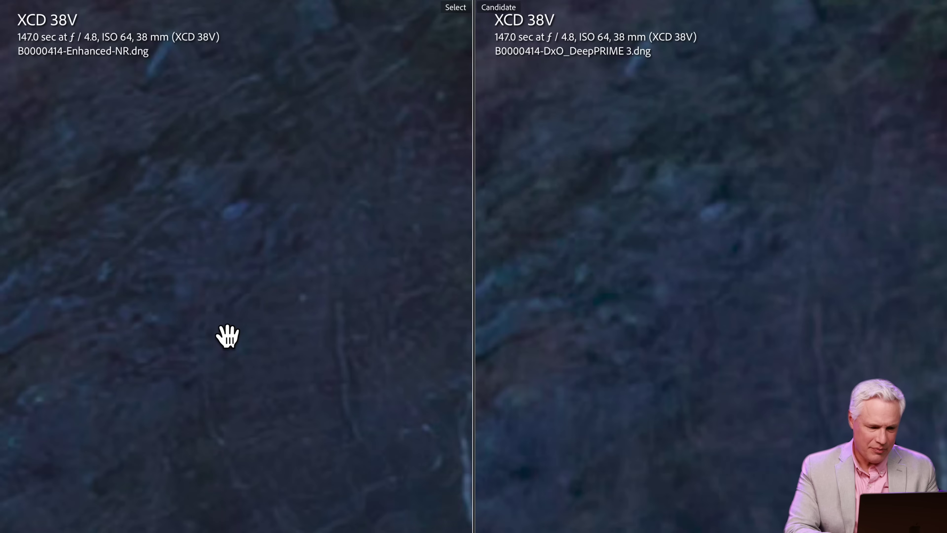
{"action": "left_click_drag", "start_coordinate": [227, 336], "coordinate": [169, 436]}
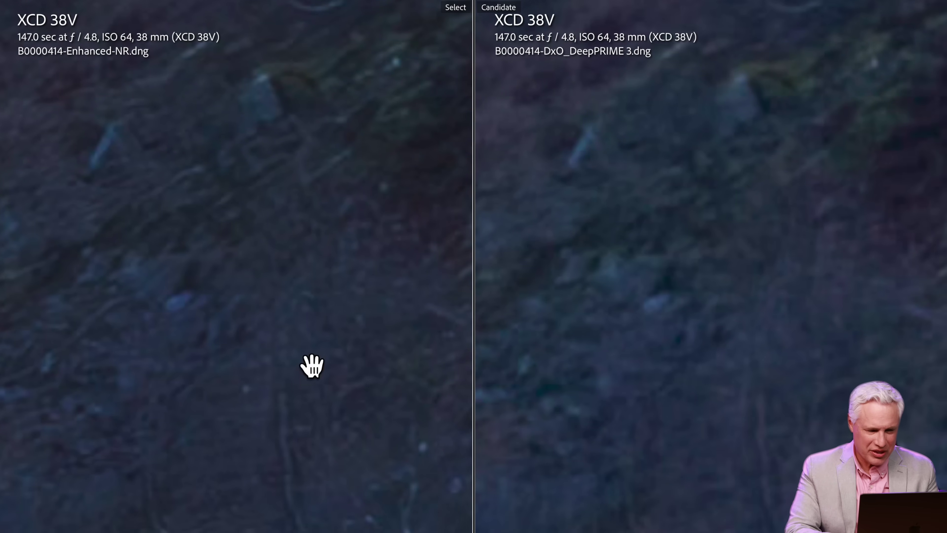
{"action": "left_click_drag", "start_coordinate": [341, 269], "coordinate": [299, 84]}
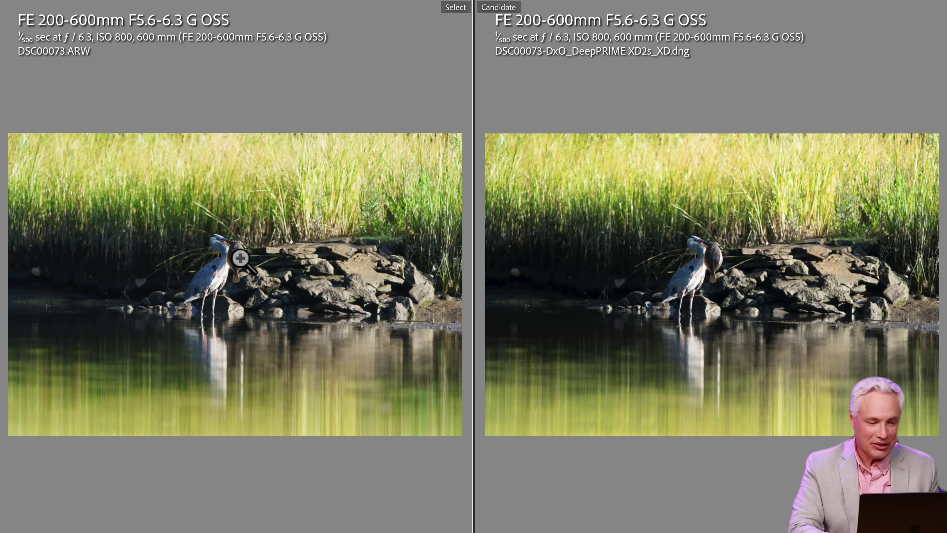
Step: Zoom both heron versions in and pan from the body to the head, eye, beak and catch
{"action": "left_click", "coordinate": [239, 249]}
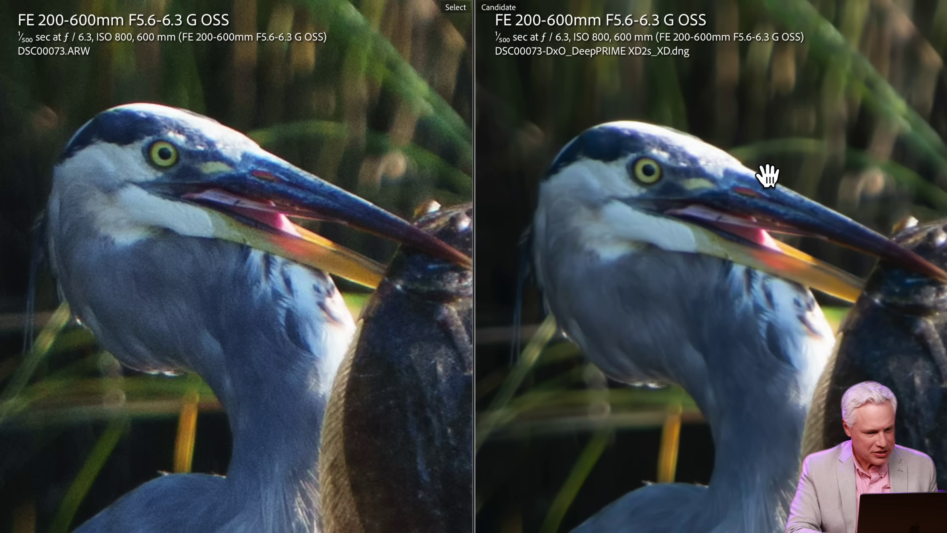
{"action": "left_click_drag", "start_coordinate": [725, 252], "coordinate": [675, 250]}
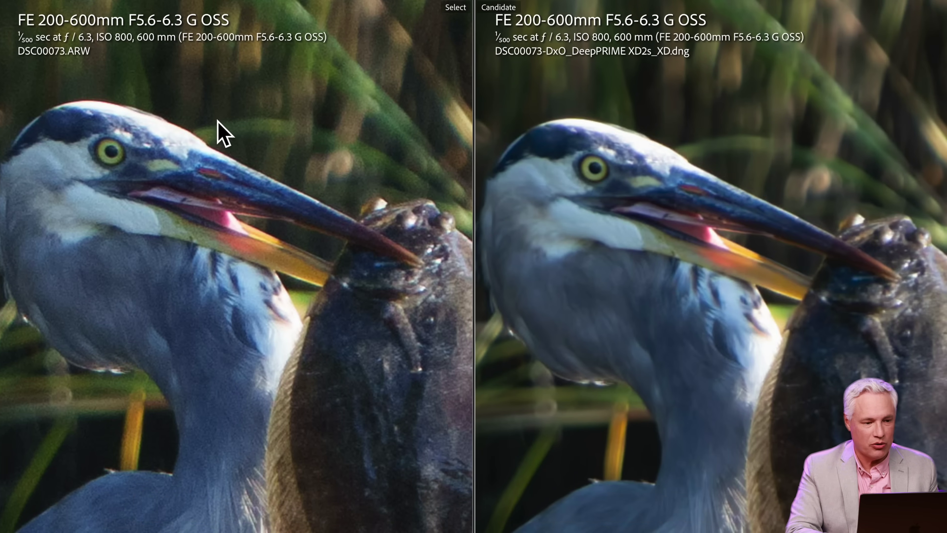
{"action": "left_click_drag", "start_coordinate": [158, 148], "coordinate": [211, 248]}
{"action": "scroll", "coordinate": [211, 239], "scroll_direction": "up", "scroll_amount": 2}
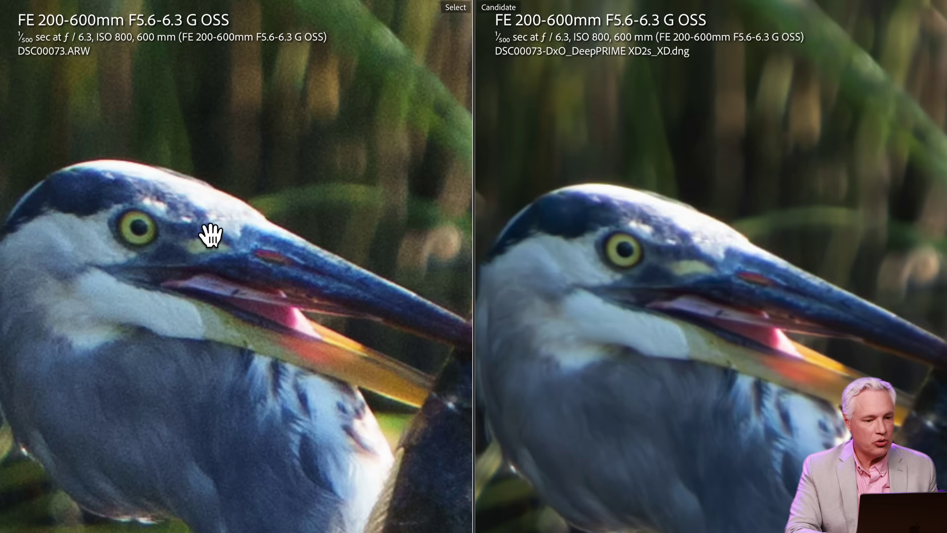
{"action": "scroll", "coordinate": [212, 233], "scroll_direction": "up", "scroll_amount": 5}
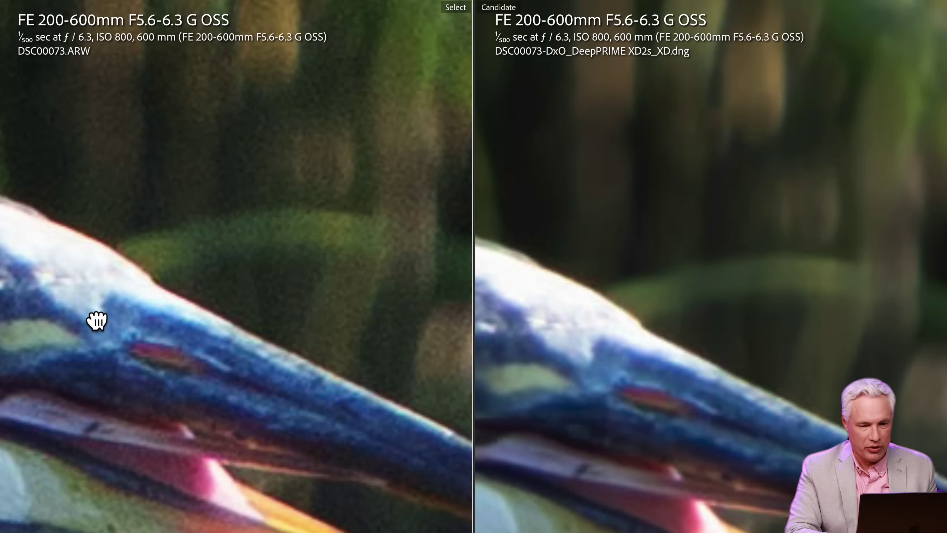
{"action": "left_click_drag", "start_coordinate": [97, 320], "coordinate": [161, 389]}
{"action": "left_click_drag", "start_coordinate": [426, 88], "coordinate": [581, 108]}
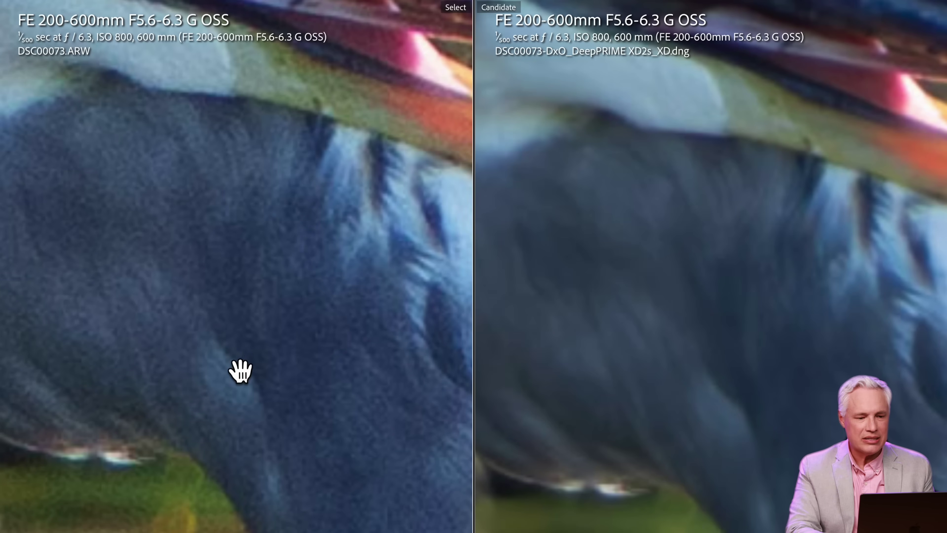
{"action": "left_click_drag", "start_coordinate": [620, 398], "coordinate": [607, 222]}
{"action": "left_click_drag", "start_coordinate": [763, 274], "coordinate": [716, 225]}
{"action": "left_click_drag", "start_coordinate": [679, 320], "coordinate": [783, 345]}
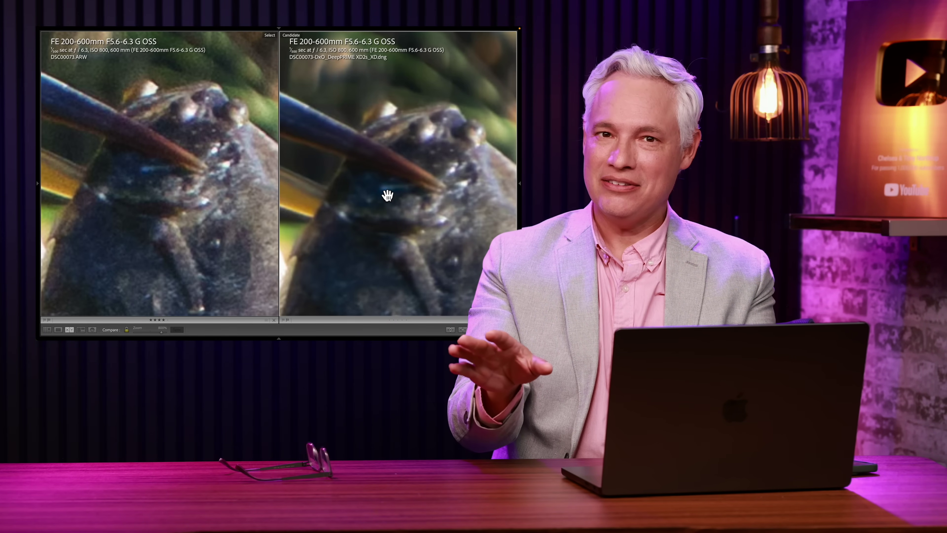
Step: Return to the grid, then frame and zoom on the heron's head in the Enhanced-NR and DxO comparison
{"action": "key", "text": "g"}
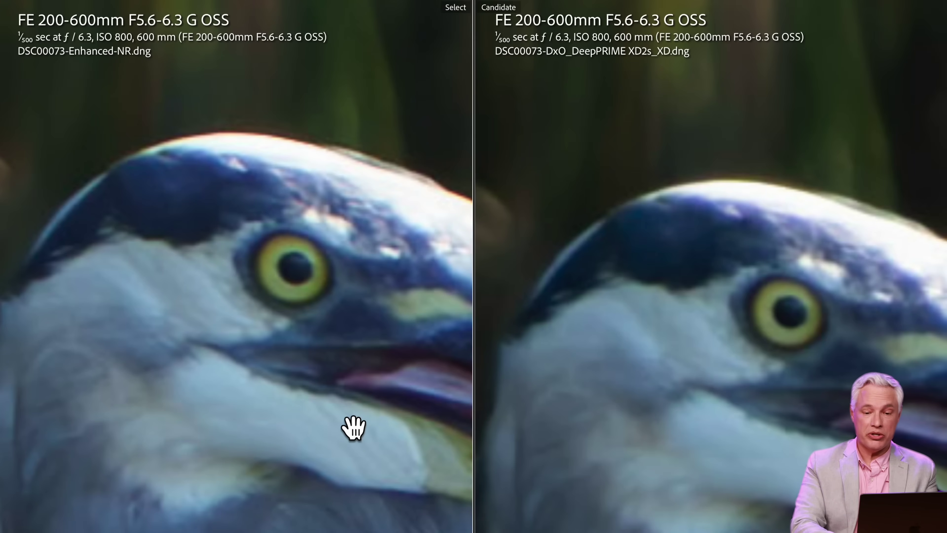
{"action": "left_click_drag", "start_coordinate": [292, 345], "coordinate": [346, 424]}
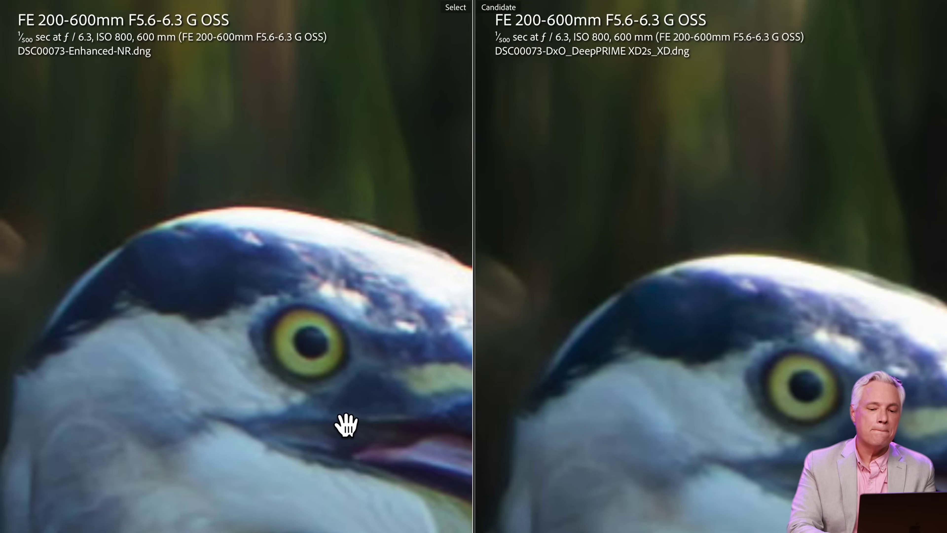
{"action": "key", "text": "ctrl+equal"}
{"action": "key", "text": "ctrl+equal"}
{"action": "left_click_drag", "start_coordinate": [262, 240], "coordinate": [211, 284]}
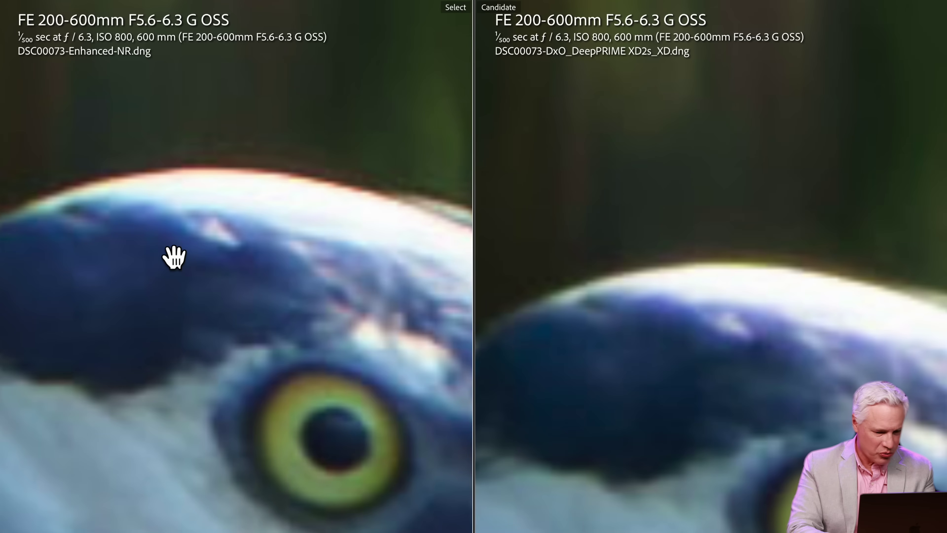
{"action": "key", "text": "ctrl+minus"}
{"action": "key", "text": "ctrl+minus"}
Step: Zoom in closely on the fish and pan across its textured body
{"action": "scroll", "coordinate": [291, 401], "scroll_direction": "right", "scroll_amount": 3}
{"action": "left_click", "coordinate": [351, 419]}
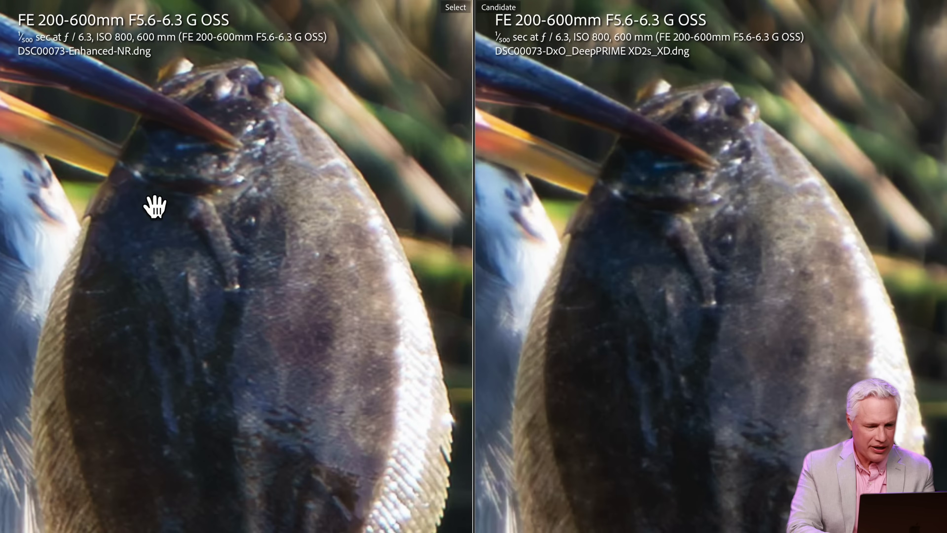
{"action": "left_click_drag", "start_coordinate": [284, 262], "coordinate": [245, 234]}
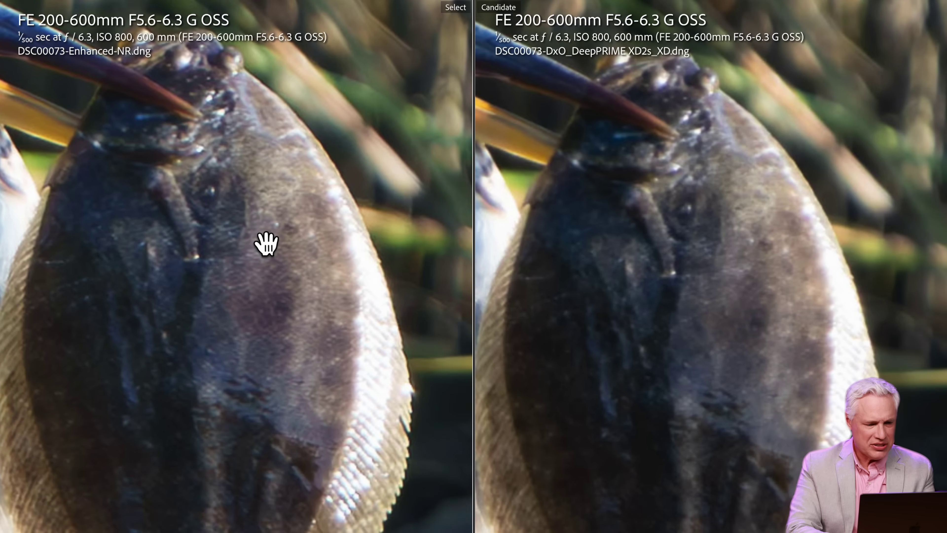
{"action": "key", "text": "ctrl+plus"}
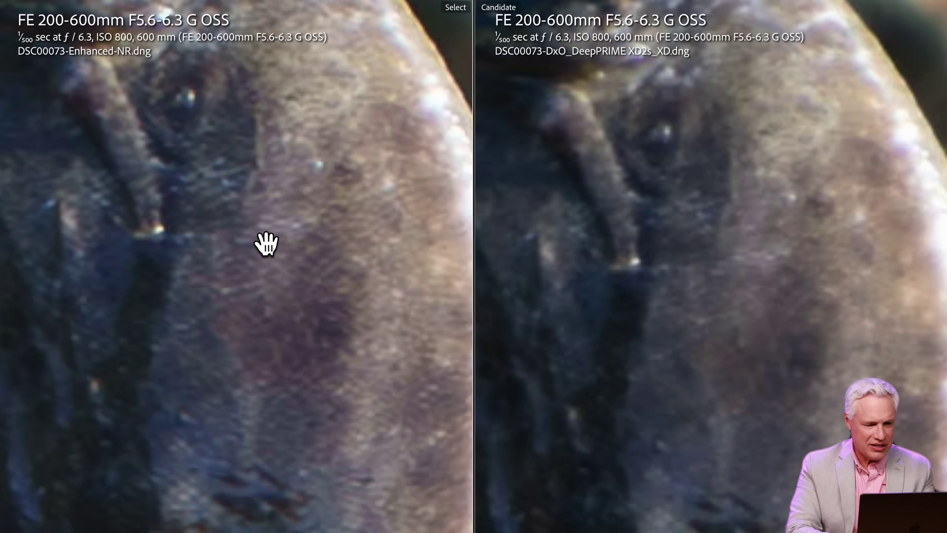
{"action": "left_click_drag", "start_coordinate": [280, 239], "coordinate": [169, 252]}
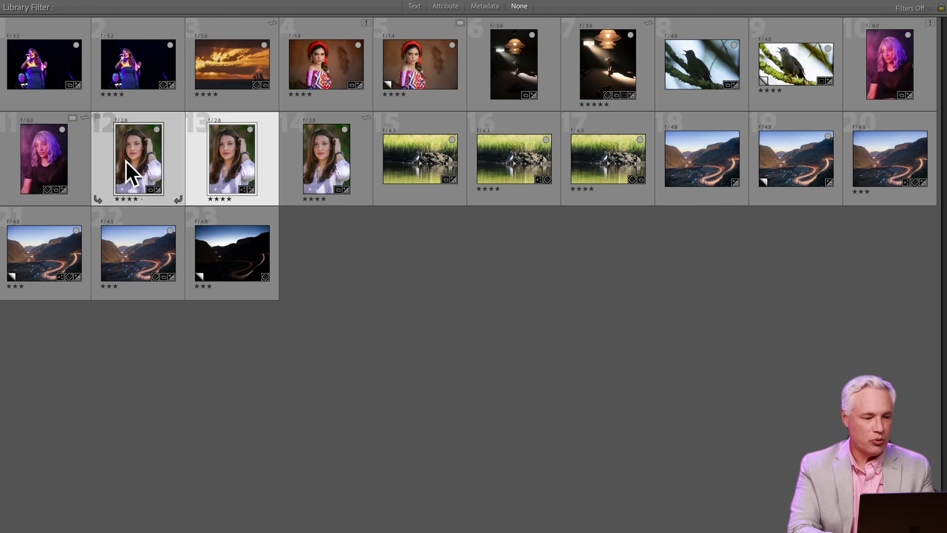
Step: Compare the portrait versions at 1:1, panning from her eye across the hair to her fingers
{"action": "key", "text": "c"}
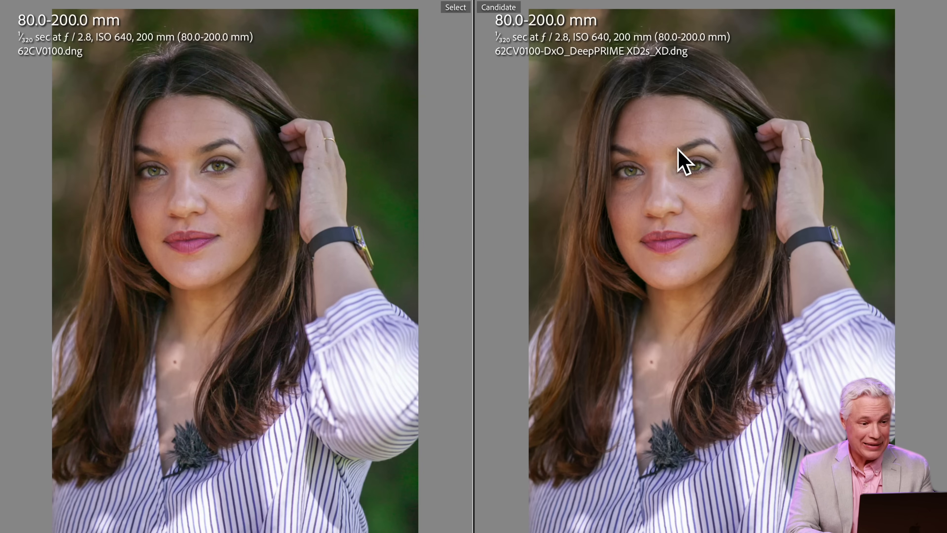
{"action": "left_click", "coordinate": [254, 141]}
{"action": "left_click_drag", "start_coordinate": [302, 338], "coordinate": [202, 221]}
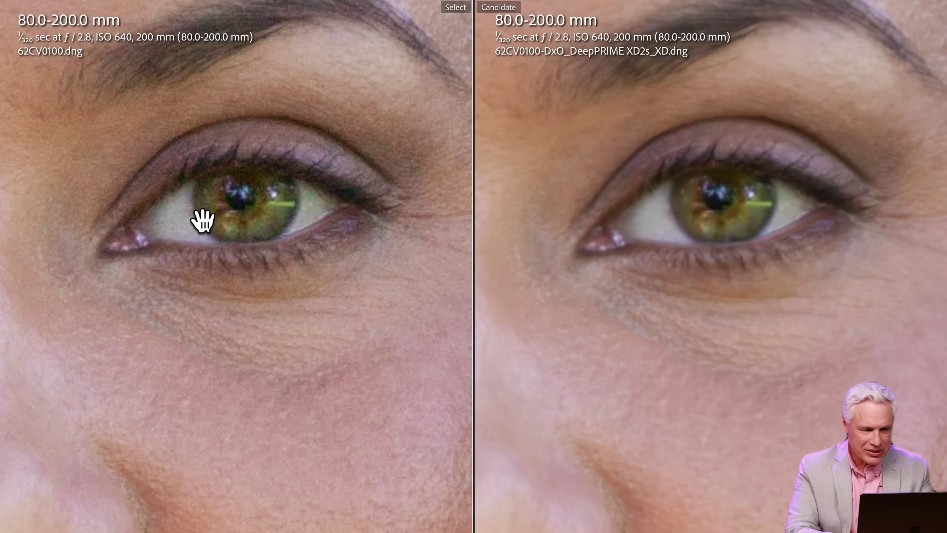
{"action": "left_click_drag", "start_coordinate": [327, 348], "coordinate": [240, 189]}
{"action": "left_click_drag", "start_coordinate": [321, 325], "coordinate": [124, 402]}
{"action": "left_click_drag", "start_coordinate": [295, 271], "coordinate": [139, 393]}
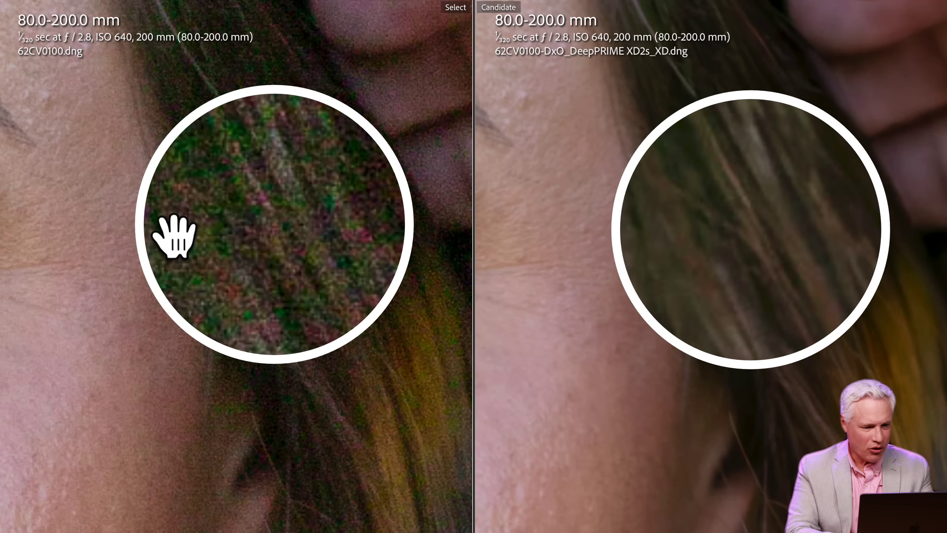
{"action": "left_click_drag", "start_coordinate": [286, 292], "coordinate": [203, 70]}
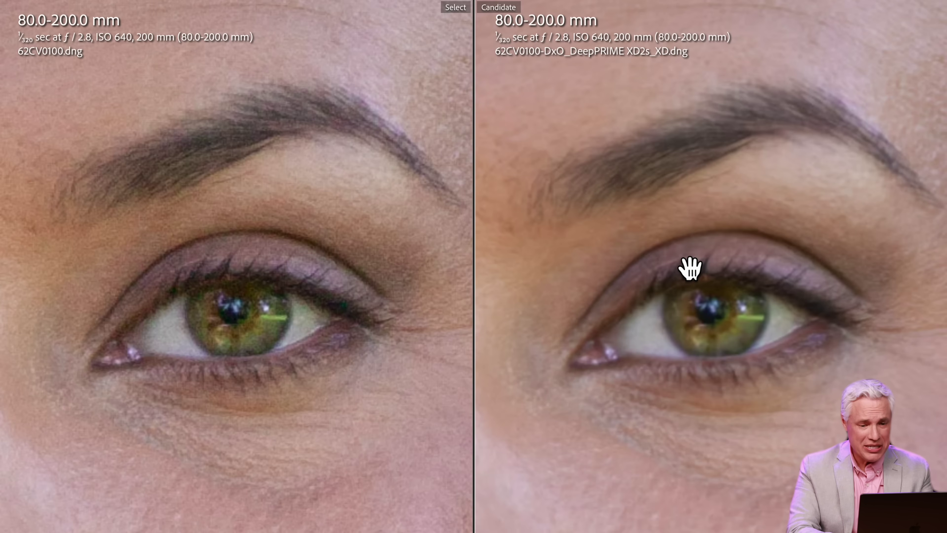
Step: Pan over the eye, under-eye skin, forehead and hairline, then zoom back out to full view
{"action": "left_click_drag", "start_coordinate": [662, 267], "coordinate": [616, 198]}
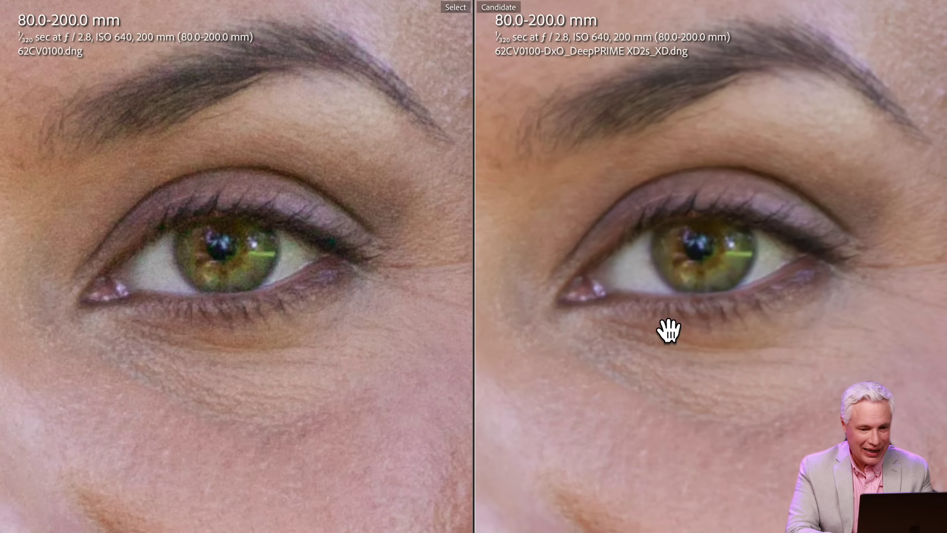
{"action": "left_click_drag", "start_coordinate": [627, 400], "coordinate": [702, 438]}
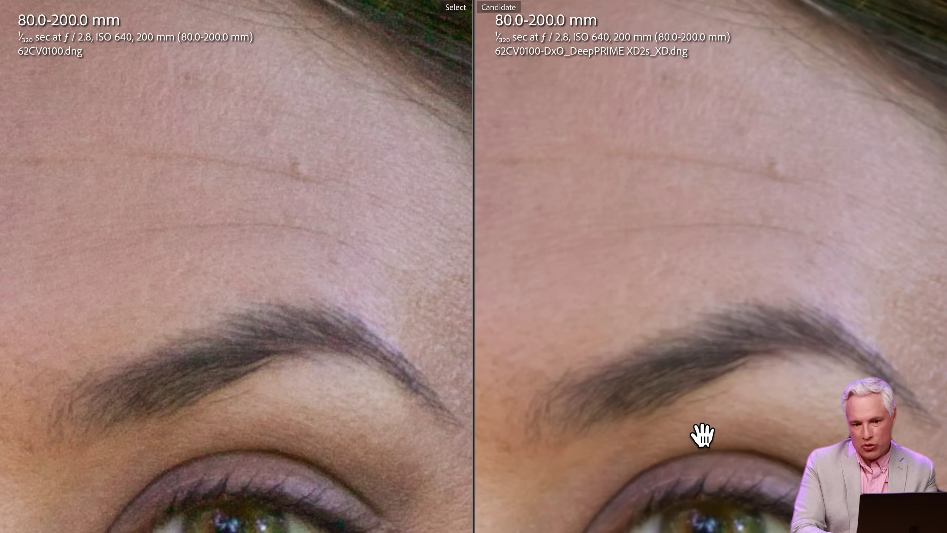
{"action": "left_click_drag", "start_coordinate": [756, 183], "coordinate": [771, 439]}
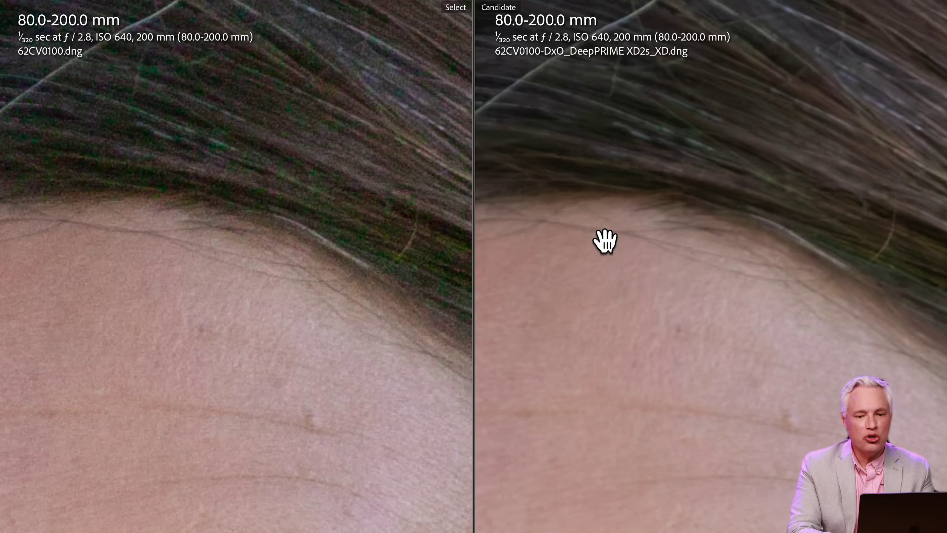
{"action": "left_click_drag", "start_coordinate": [605, 241], "coordinate": [754, 386]}
{"action": "left_click", "coordinate": [757, 387]}
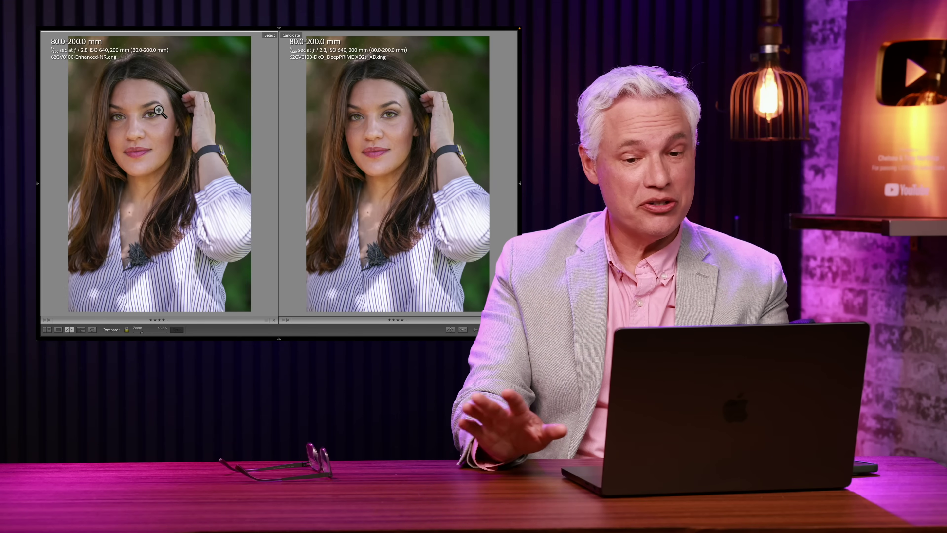
Step: Zoom both portraits to 1:1 on the forehead and pan down to the skin below the lips
{"action": "left_click", "coordinate": [166, 100]}
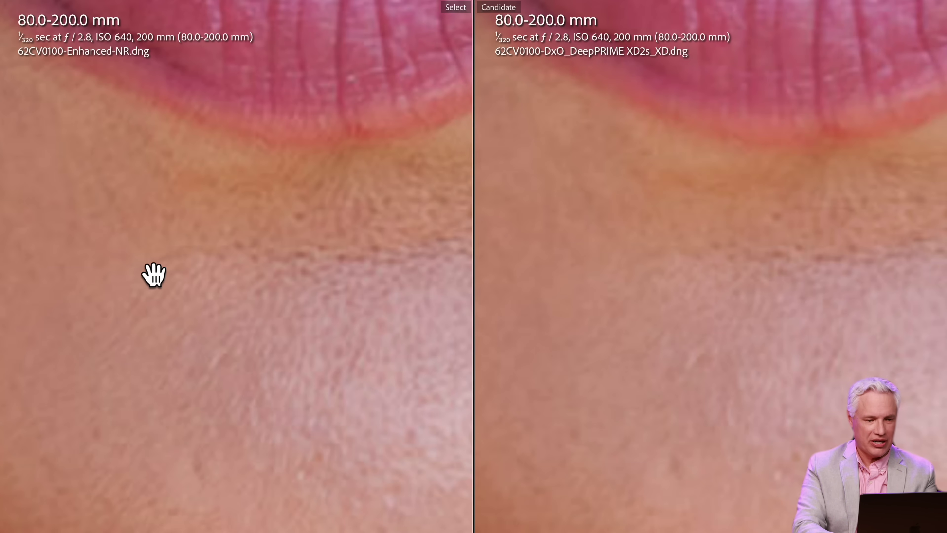
{"action": "left_click_drag", "start_coordinate": [230, 246], "coordinate": [201, 261]}
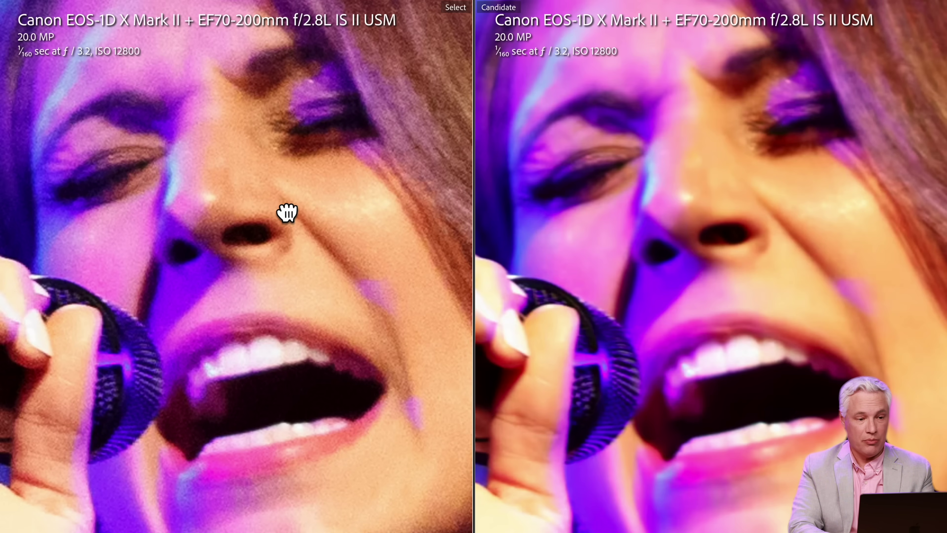
Step: Pan across the zoomed ISO 12800 singer's face in both versions
{"action": "left_click_drag", "start_coordinate": [287, 212], "coordinate": [239, 309]}
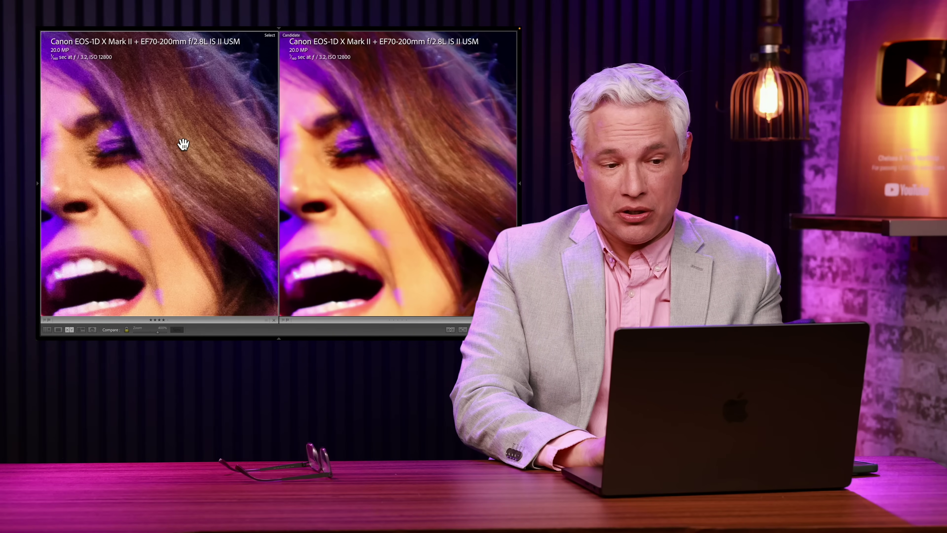
{"action": "left_click_drag", "start_coordinate": [184, 144], "coordinate": [229, 212]}
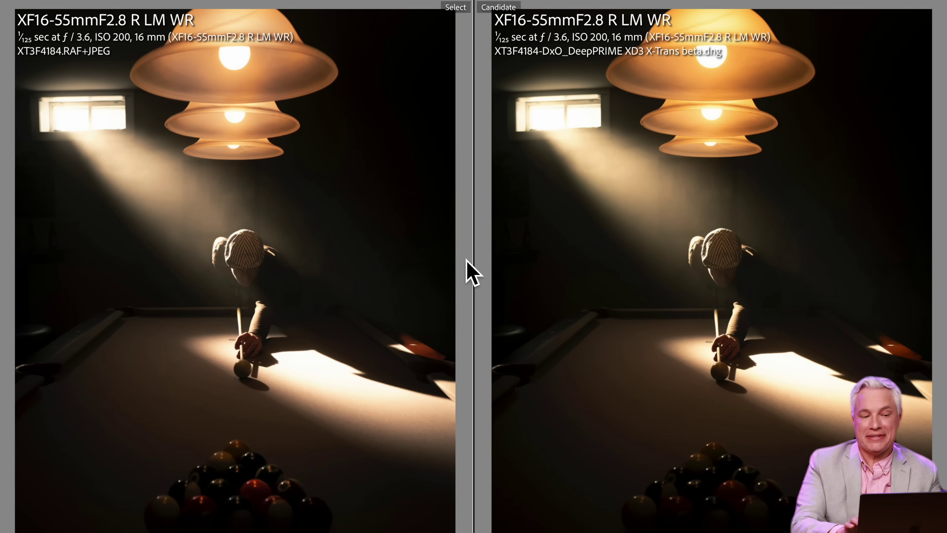
Step: Zoom both versions in on the cue hand, then pan up the arm and across the racked balls
{"action": "left_click", "coordinate": [266, 351]}
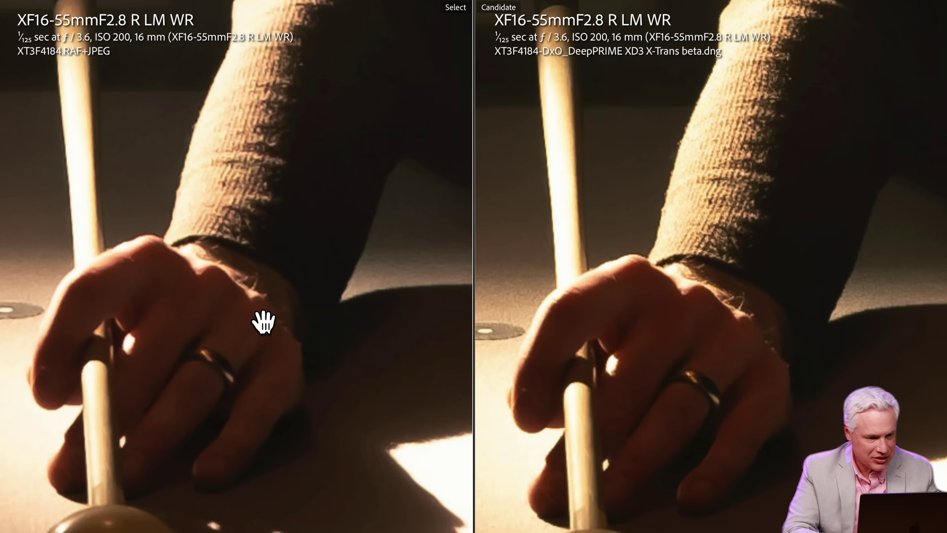
{"action": "left_click_drag", "start_coordinate": [255, 162], "coordinate": [222, 387]}
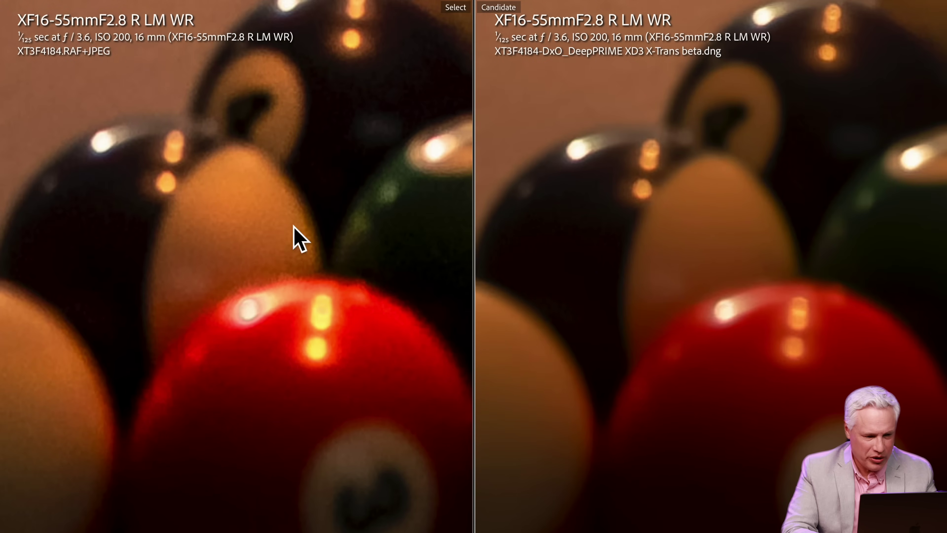
{"action": "left_click_drag", "start_coordinate": [693, 215], "coordinate": [630, 279]}
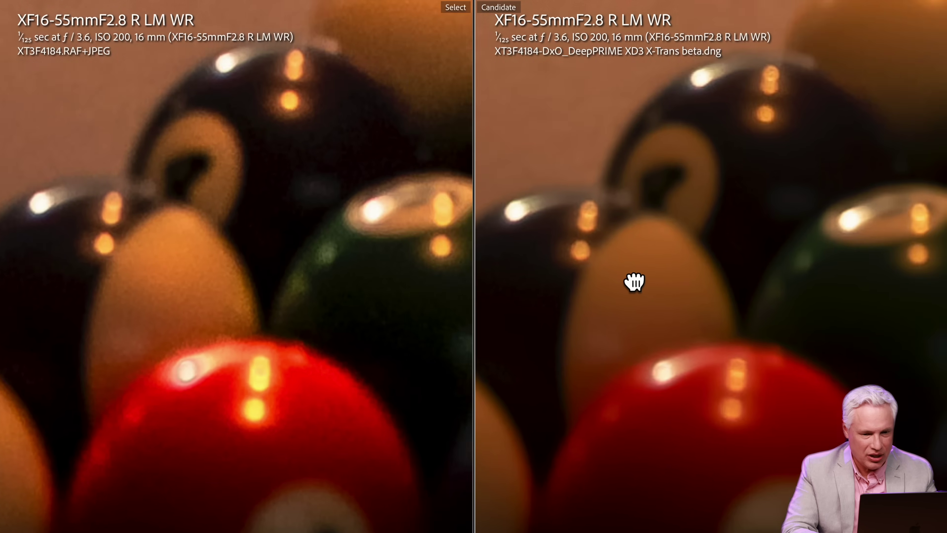
{"action": "left_click_drag", "start_coordinate": [712, 328], "coordinate": [641, 176]}
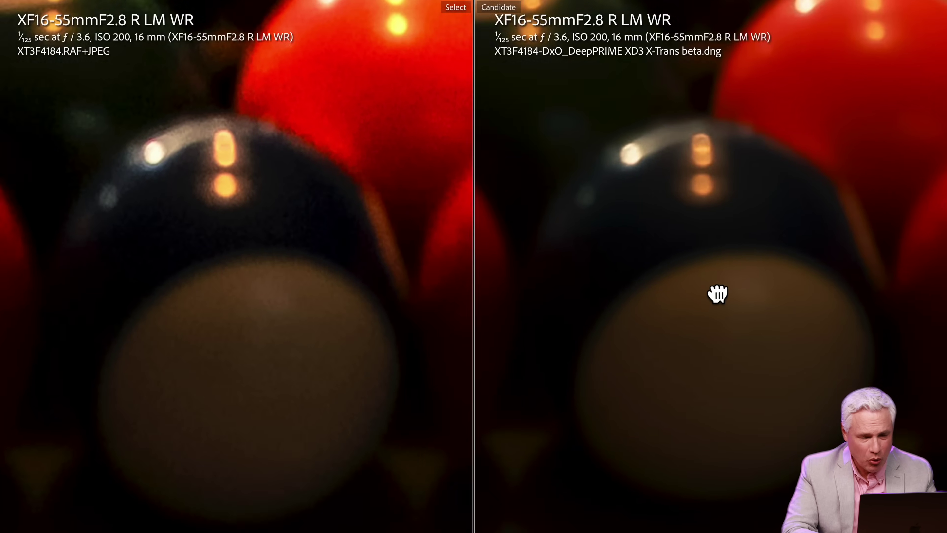